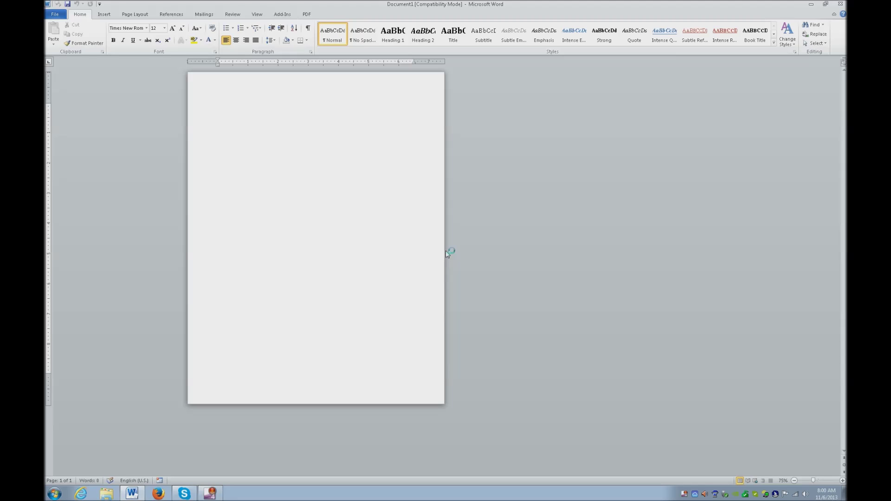
# Step: Generate three paragraphs of sample text with =rand() and bring up the References tab
pyautogui.write('nd()')
pyautogui.press('Return')
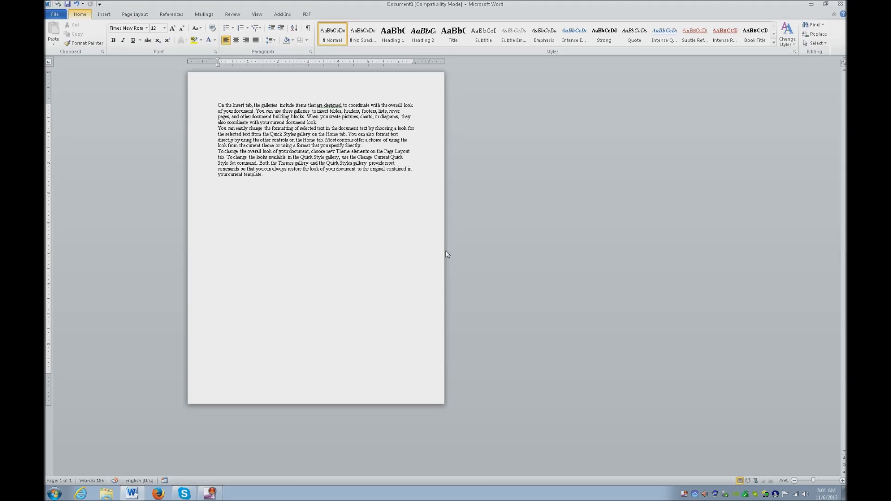
pyautogui.hotkey('alt', 's')
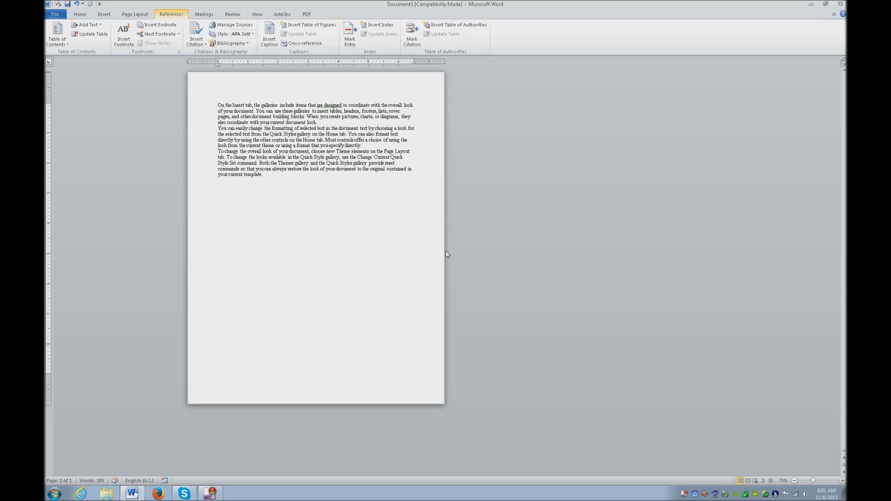
# Step: Confirm the citation style reads APA Sixth Edition, then return to the document text
pyautogui.press('l')
pyautogui.press('Escape')
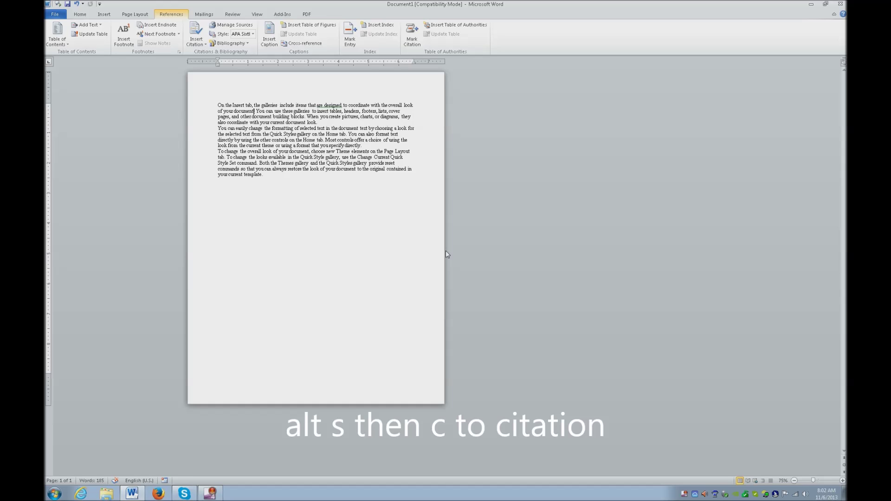
# Step: Start adding a new citation source and pick Web site as its source type
pyautogui.hotkey('alt', 's')
pyautogui.press('c')
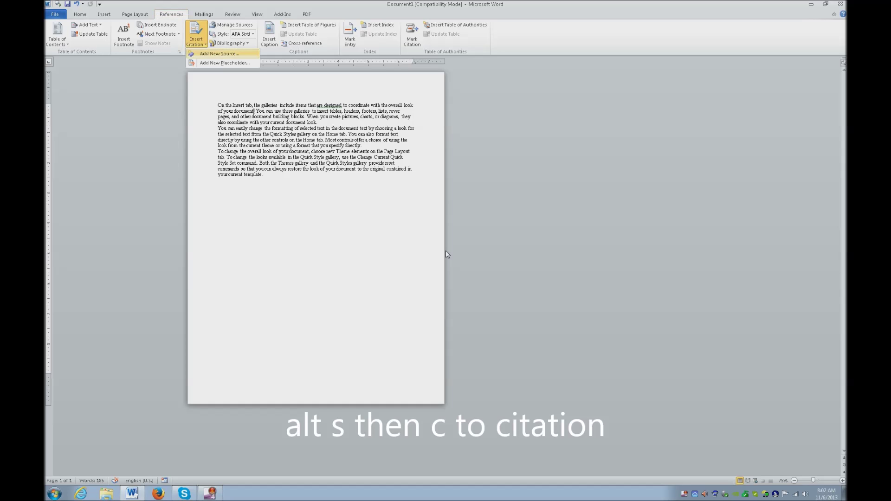
pyautogui.press('Return')
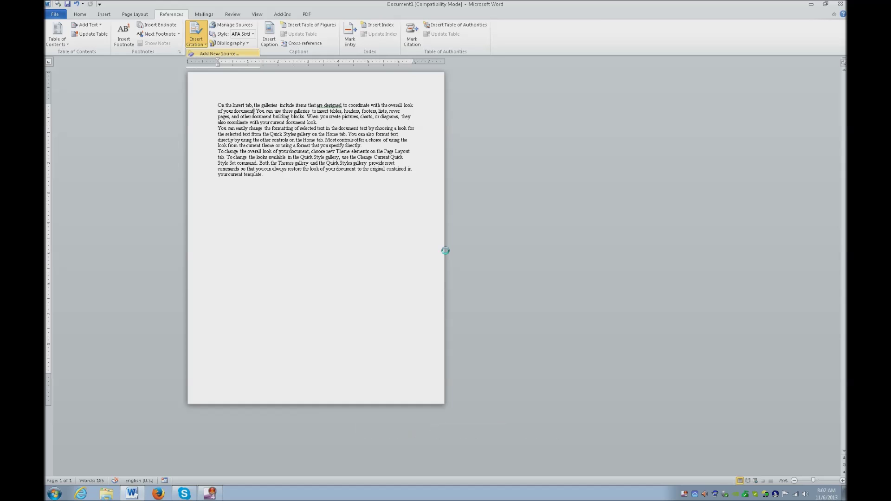
pyautogui.hotkey('alt', 'Down')
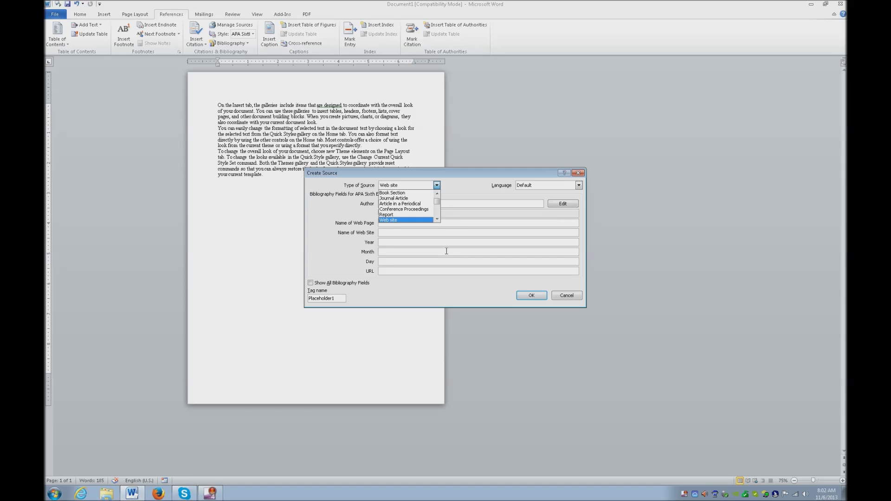
# Step: Keep Web site and Default language, and enter the author's full name in the Author field
pyautogui.press('Tab')
pyautogui.hotkey('alt', 'Down')
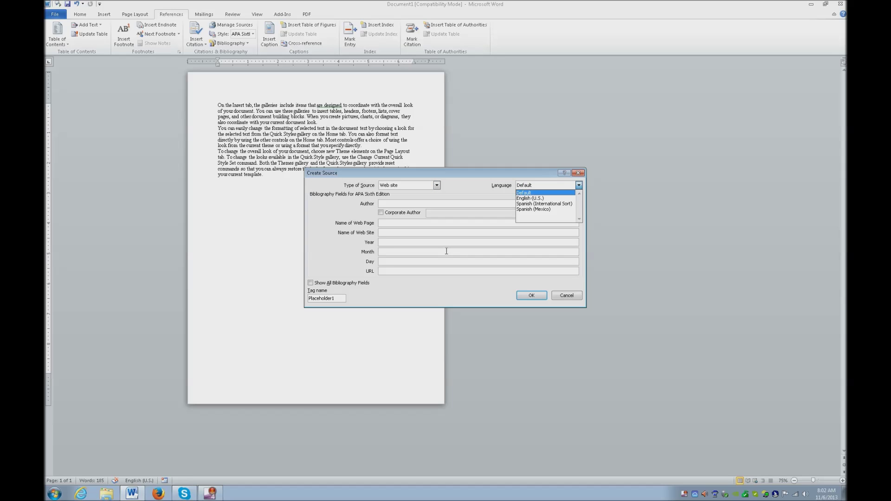
pyautogui.press('Tab')
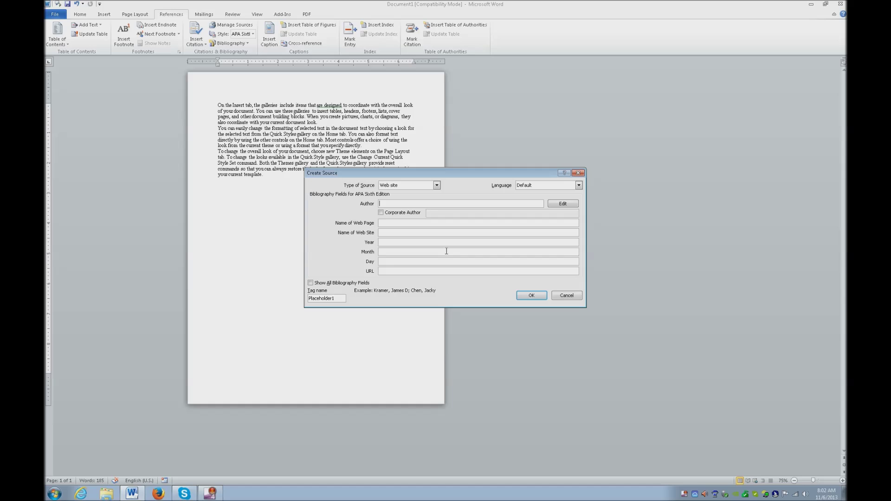
pyautogui.write('Denise Robinson')
pyautogui.press('Tab')
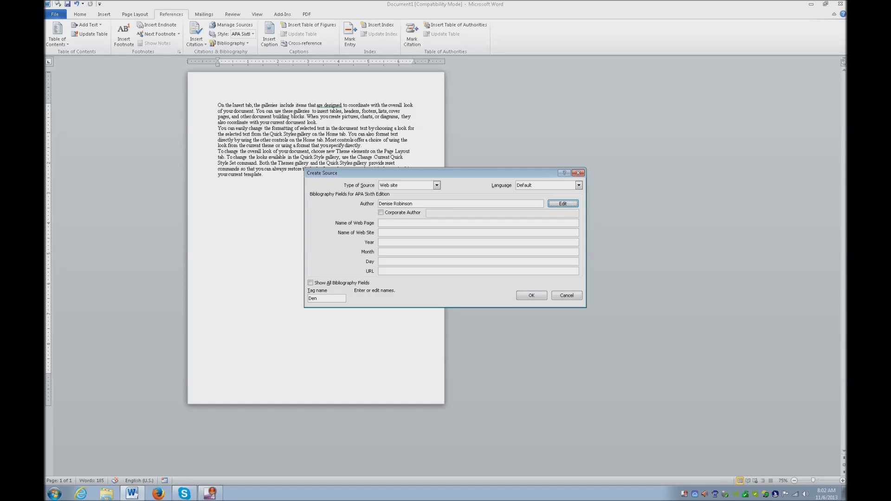
pyautogui.press('Tab')
pyautogui.press('Tab')
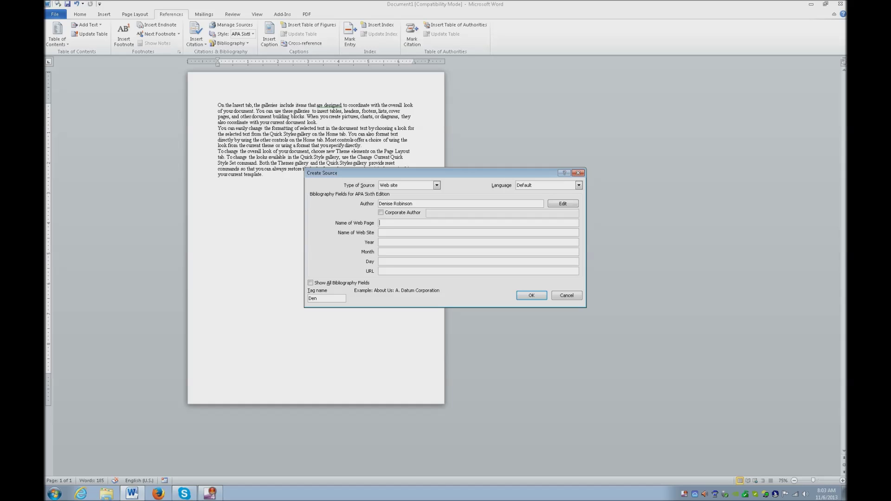
pyautogui.press('super')
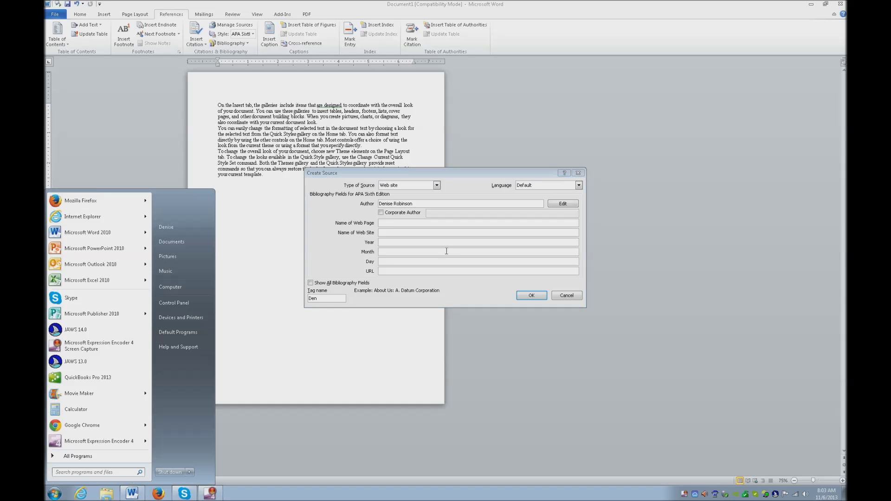
pyautogui.write('www.yo')
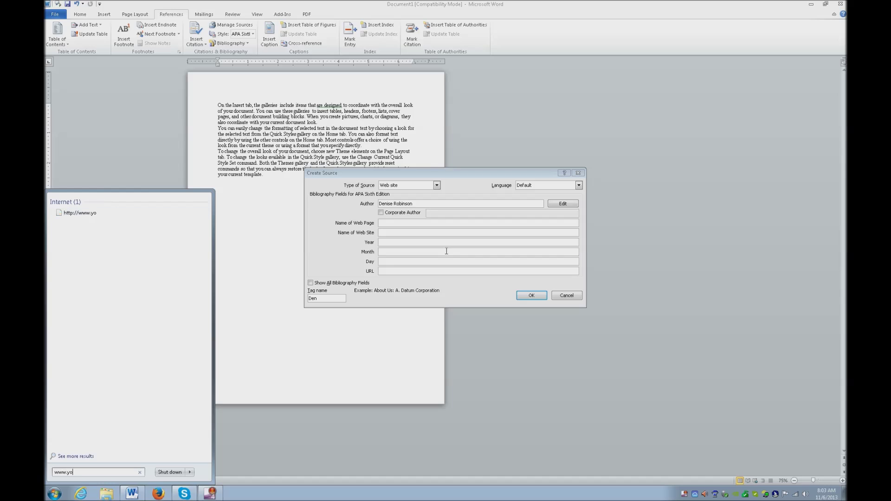
pyautogui.write('urtehc')
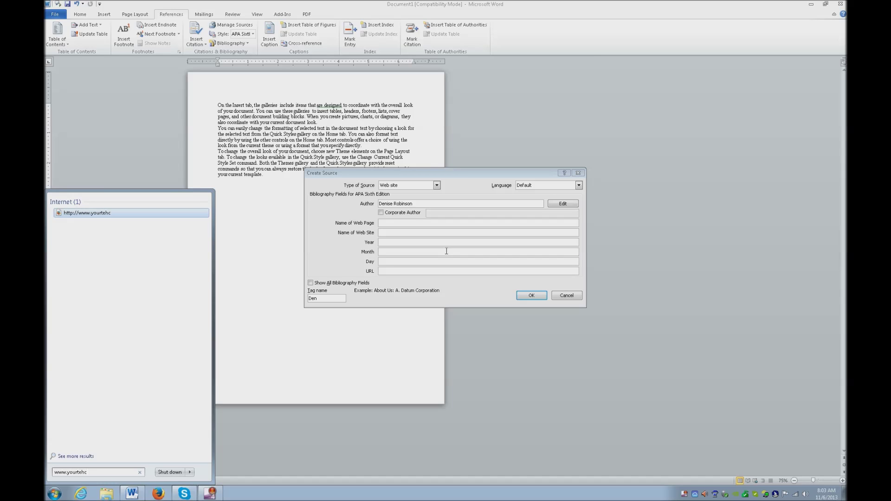
pyautogui.press('BackSpace')
pyautogui.press('BackSpace')
pyautogui.write('c')
pyautogui.write('online.com')
pyautogui.press('Return')
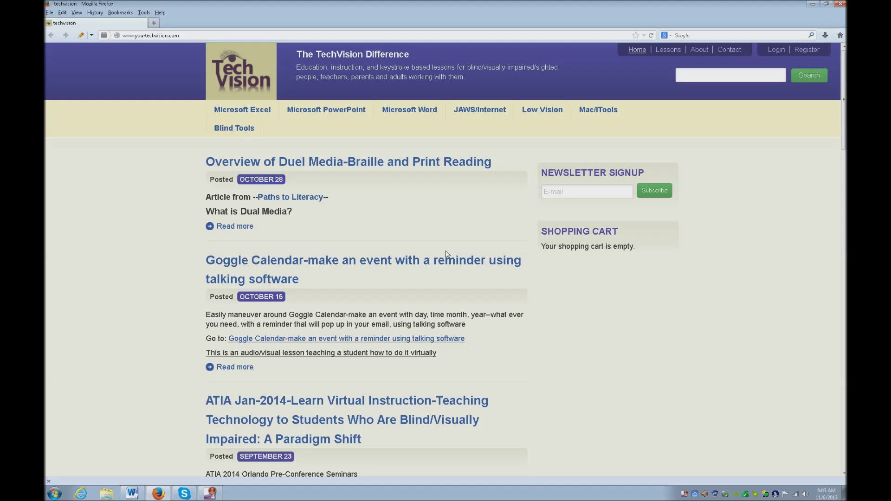
pyautogui.press('Tab')
pyautogui.press('Tab')
pyautogui.press('Tab')
# Step: Open the 'Overview of Duel Media-Braille and Print Reading' article, then switch back to Word
pyautogui.press('h')
pyautogui.press('Return')
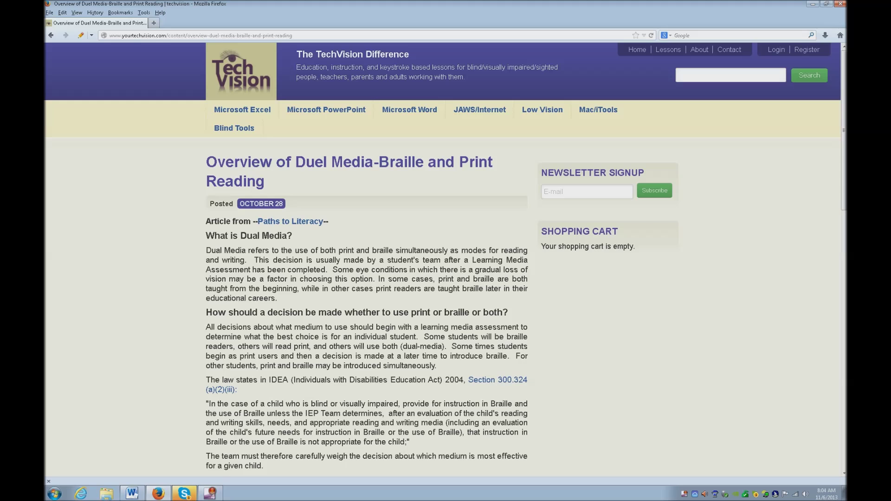
pyautogui.hotkey('alt', 'Tab')
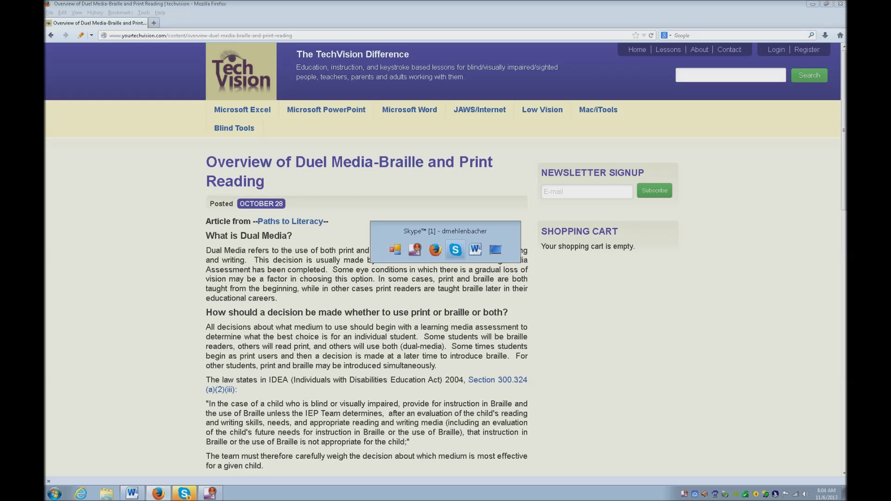
pyautogui.hotkey('alt', 'Tab')
pyautogui.press('Tab')
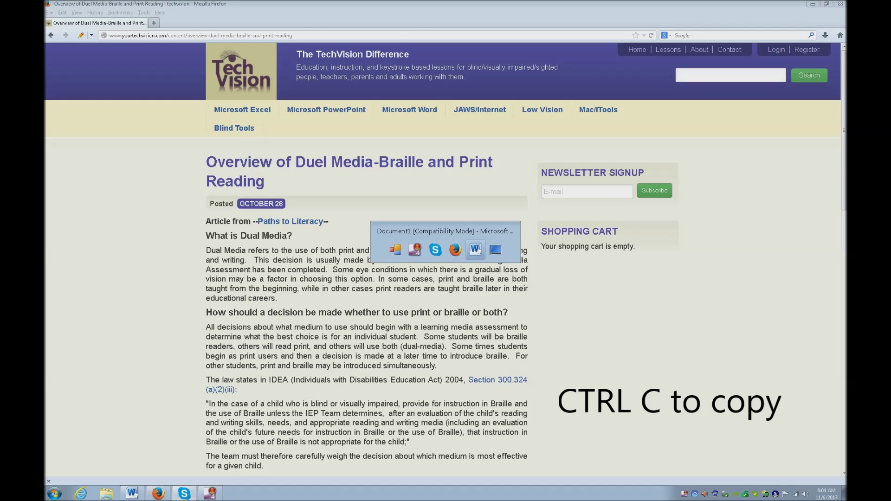
# Step: Paste the article title as Name of Web Page and enter TechVision, LLC as Name of Web Site
pyautogui.write('Overview of Duel Media-Braille and Print Reading')
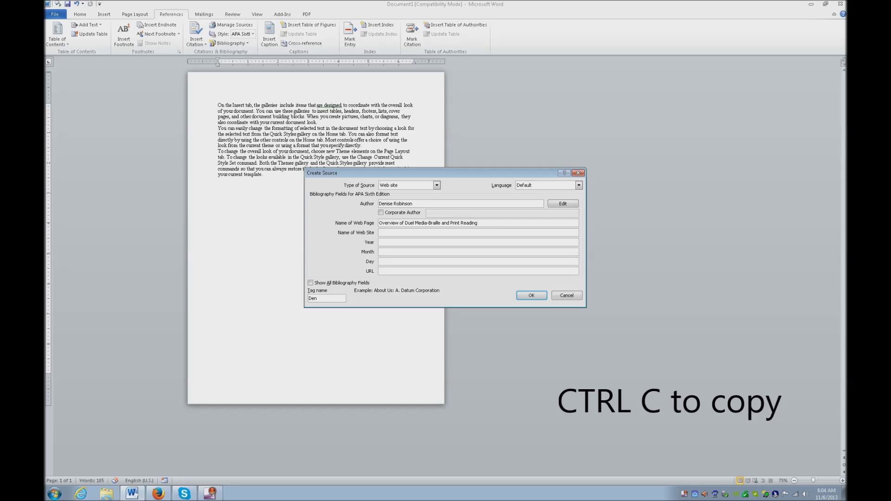
pyautogui.click(379, 233)
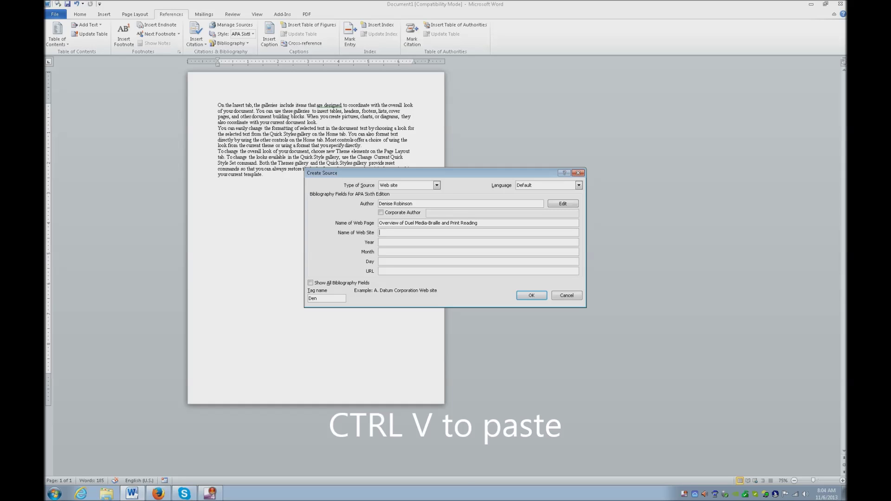
pyautogui.write('Tech')
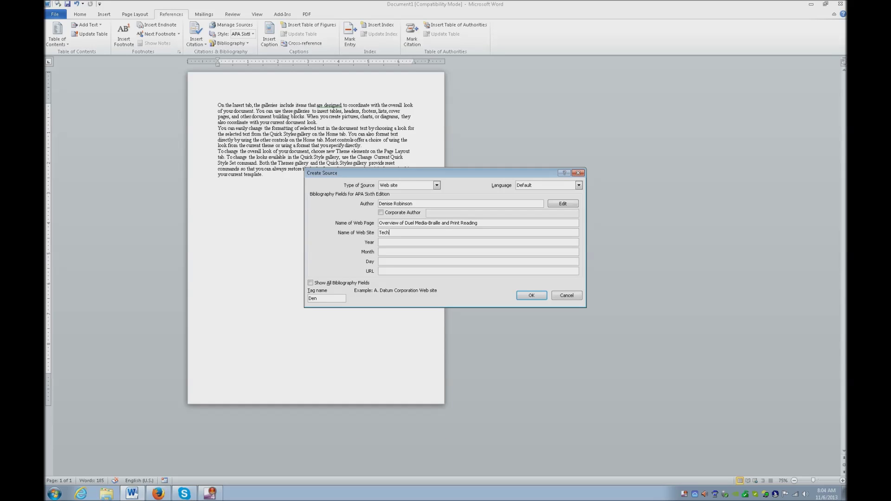
pyautogui.write('Vision, LLC')
pyautogui.press('Tab')
# Step: Bring the TechVision article back in Firefox and search the page for 'overview' to find its posting date
pyautogui.hotkey('alt', 'Tab')
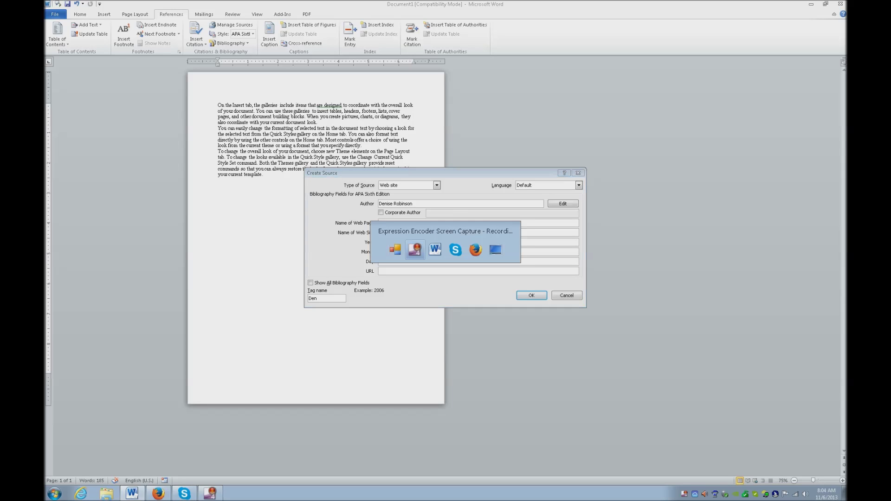
pyautogui.hotkey('alt', 'Tab')
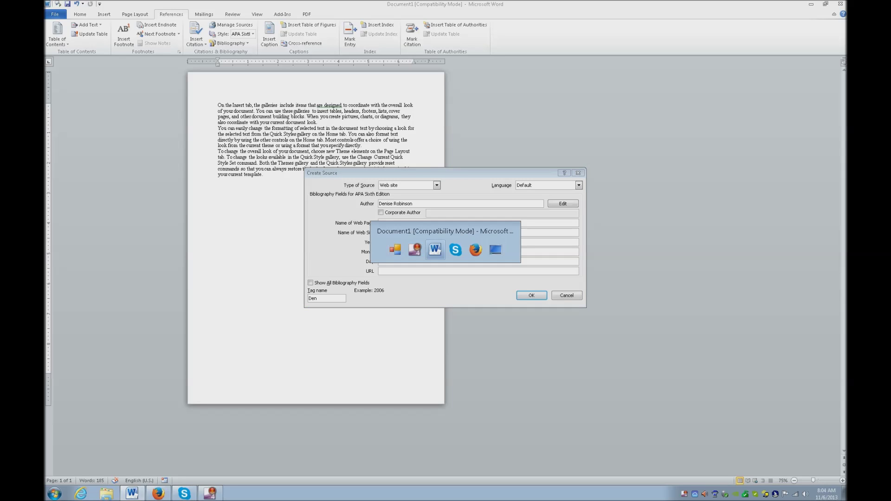
pyautogui.hotkey('alt', 'Tab')
pyautogui.hotkey('alt', 'Tab')
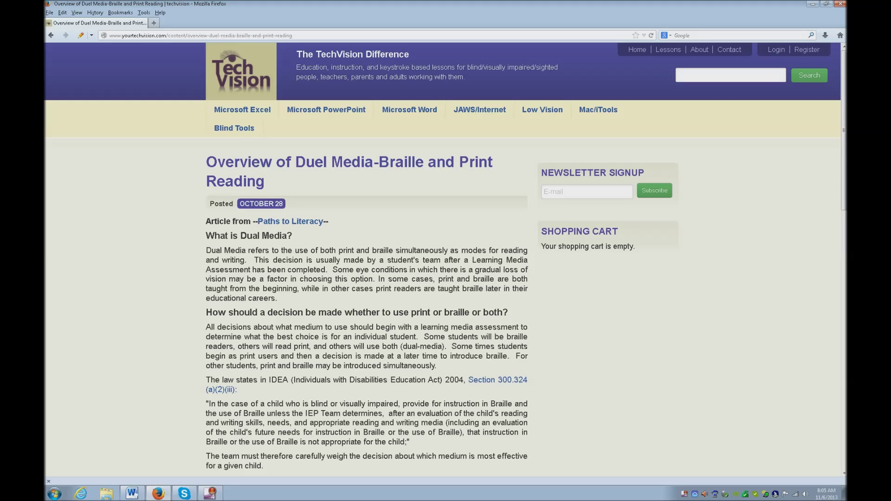
pyautogui.press('ctrl+Insert+f')
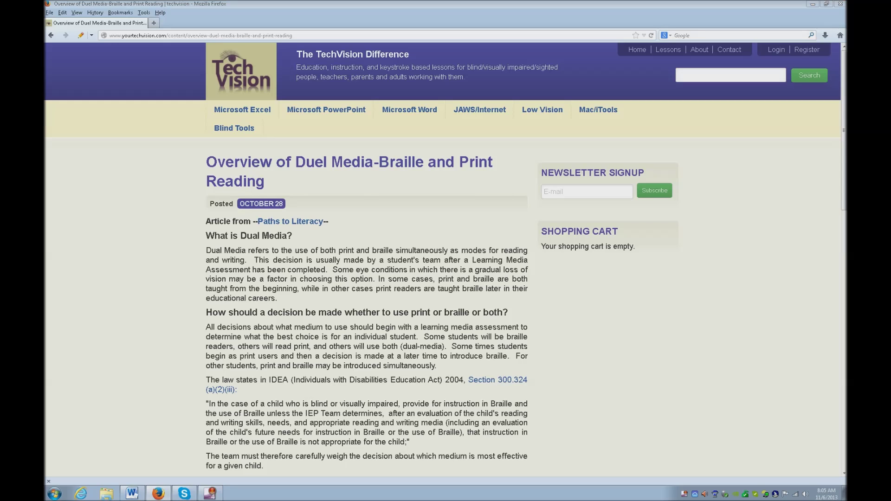
pyautogui.write('over')
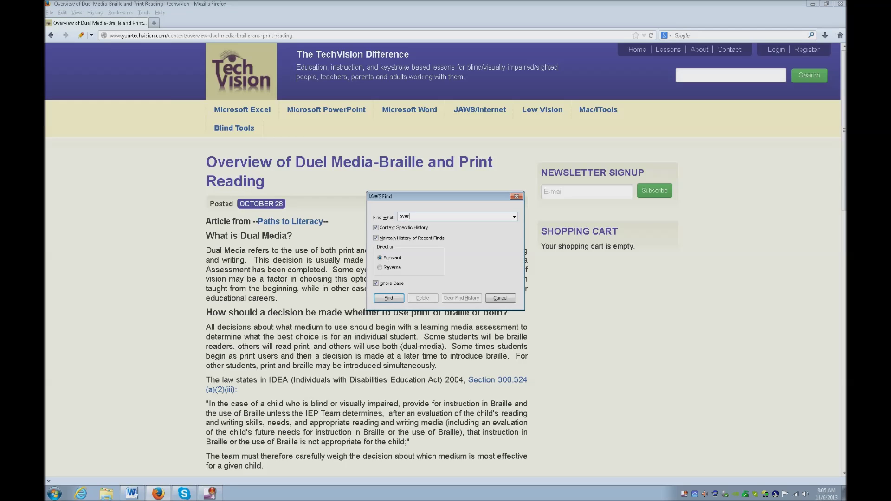
pyautogui.write('vie')
pyautogui.press('Return')
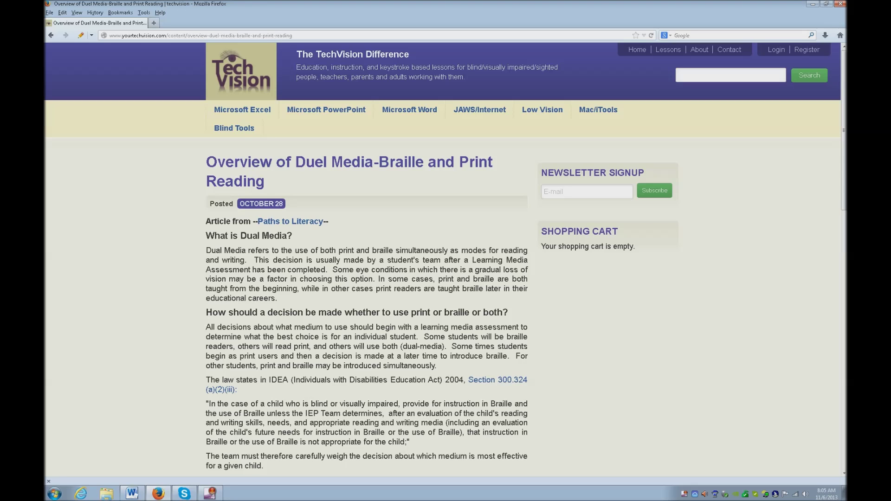
pyautogui.hotkey('alt', 'Tab')
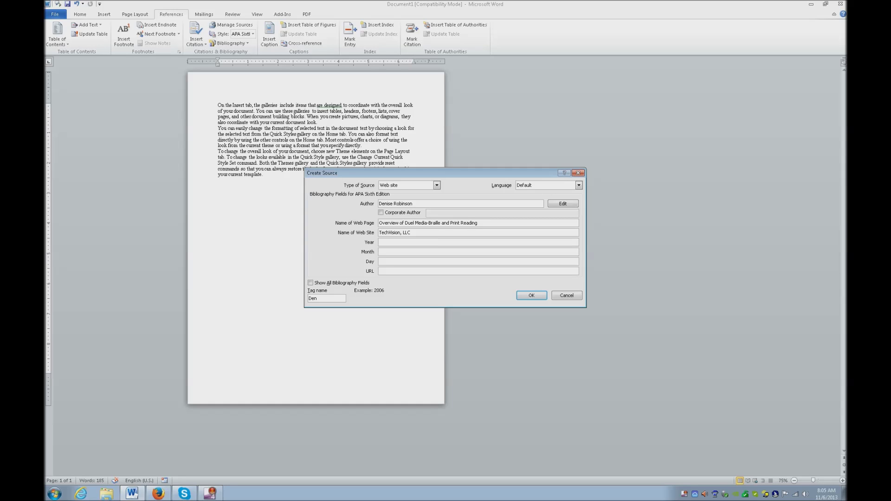
# Step: Enter the publication date as Year 2013, Month October, Day 28
pyautogui.write('2013')
pyautogui.click(379, 251)
pyautogui.write('October')
pyautogui.click(379, 262)
pyautogui.click(380, 271)
# Step: Select the article's web address in Firefox's address bar for copying, then return to Word
pyautogui.hotkey('alt', 'Tab')
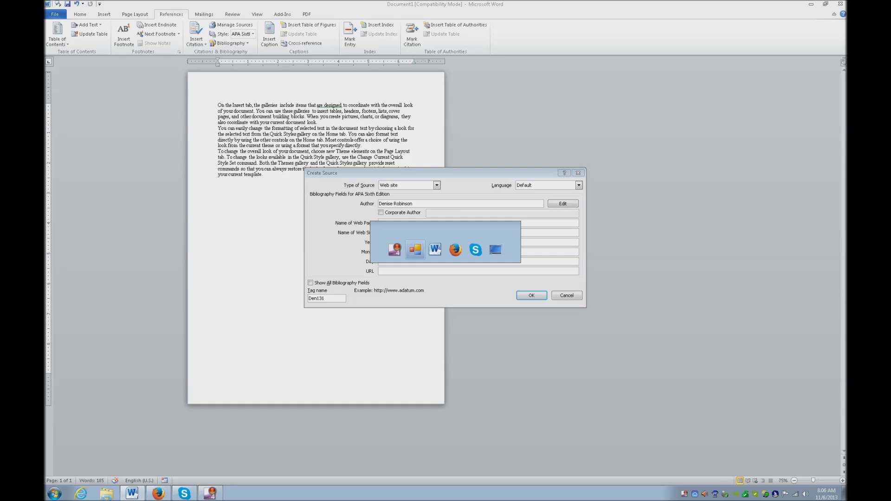
pyautogui.press('Tab')
pyautogui.press('Tab')
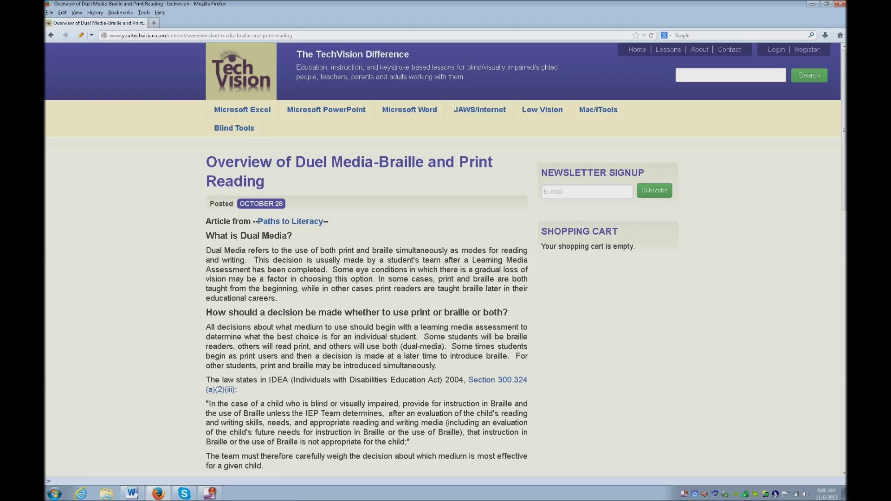
pyautogui.hotkey('alt', 'd')
pyautogui.hotkey('ctrl', 'c')
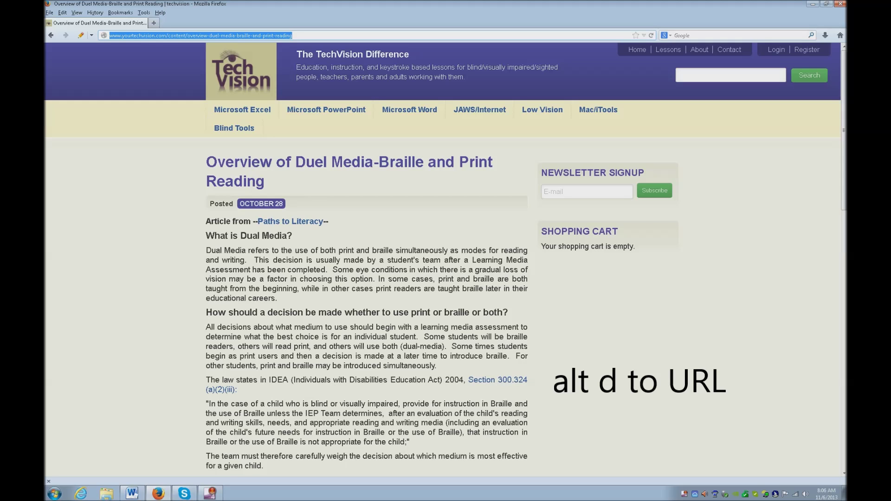
pyautogui.hotkey('alt', 'Tab')
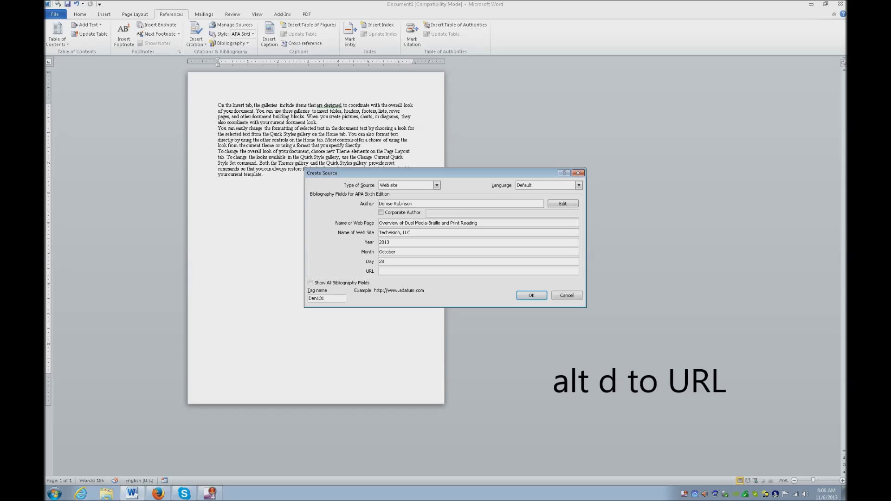
# Step: Paste the article URL into the source and insert the APA citation dated 2013
pyautogui.hotkey('ctrl', 'v')
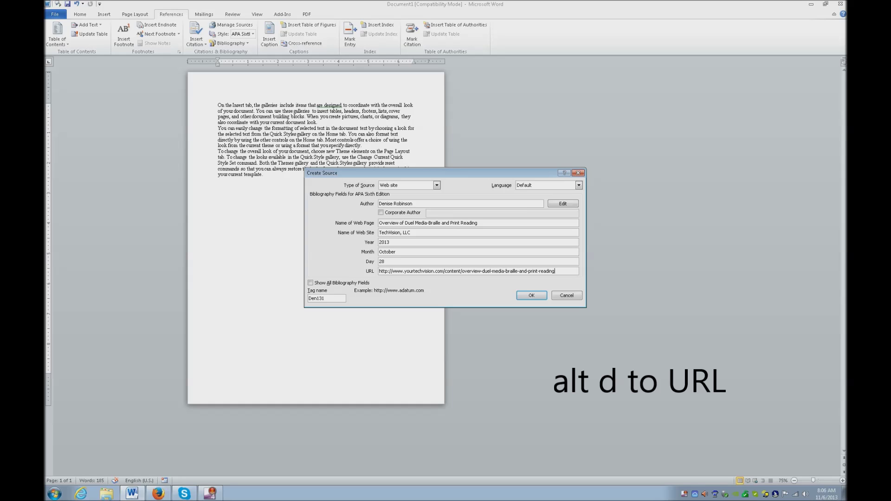
pyautogui.press('Return')
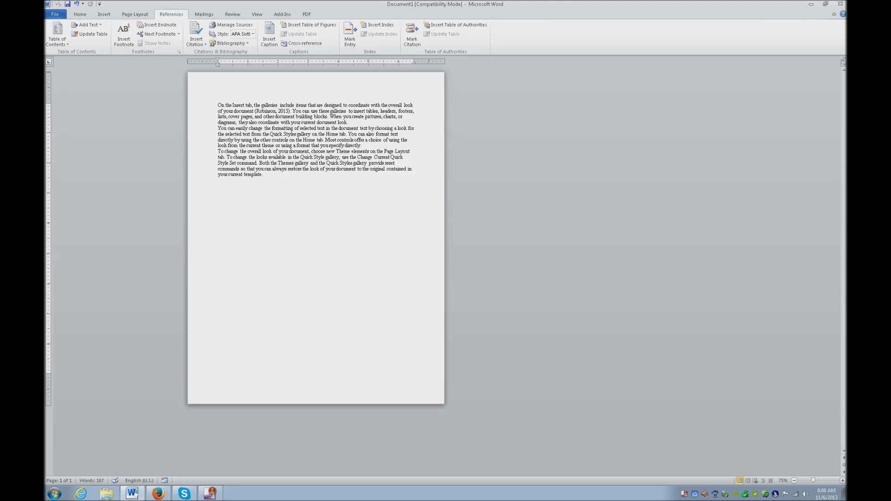
# Step: Insert a page break and place the built-in Bibliography on the new second page
pyautogui.hotkey('ctrl', 'Return')
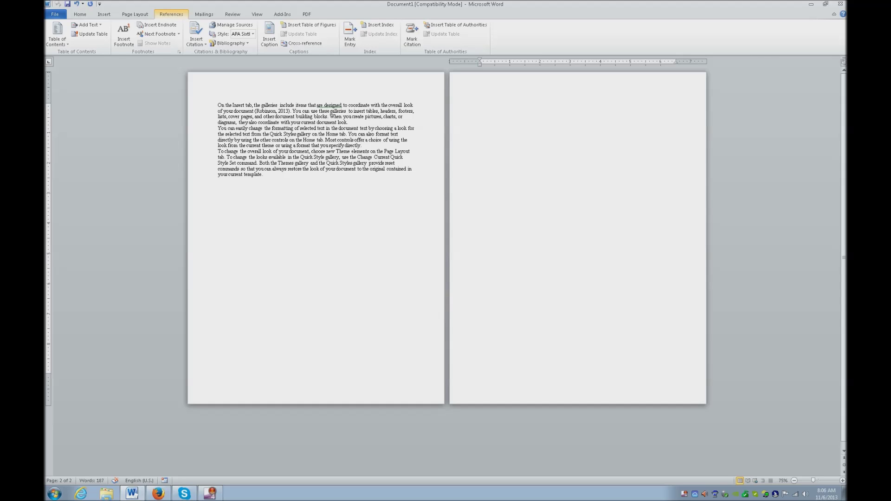
pyautogui.click(230, 43)
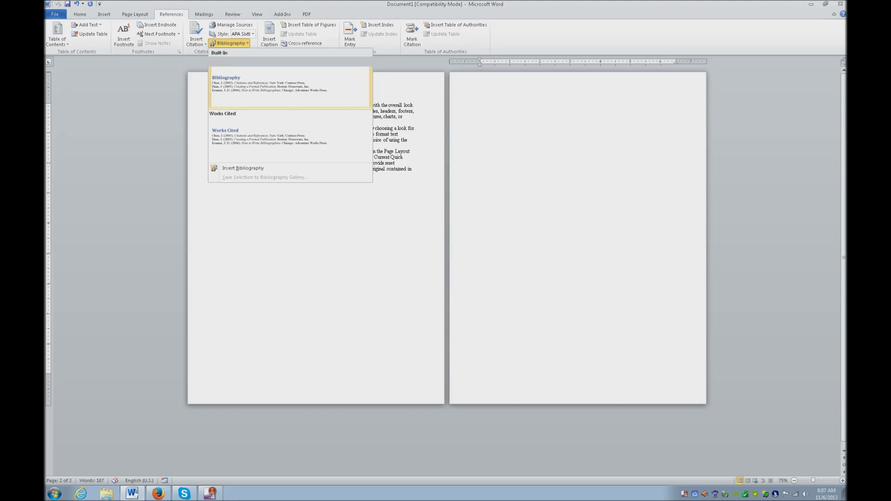
pyautogui.click(290, 86)
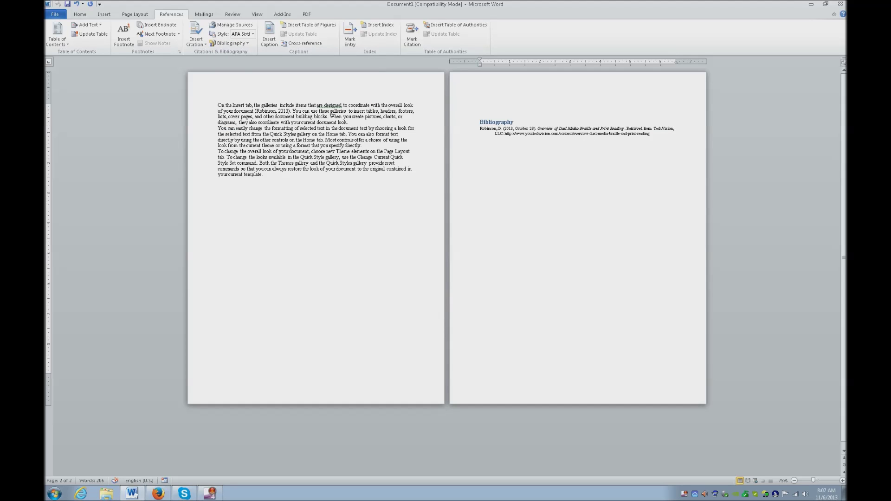
# Step: Delete the extra empty paragraph below the Robinson (2013) entry and return to the heading line
pyautogui.press('BackSpace')
pyautogui.press('Up')
# Step: Format the Bibliography heading as All caps with Automatic (black) font color
pyautogui.doubleClick(496, 122)
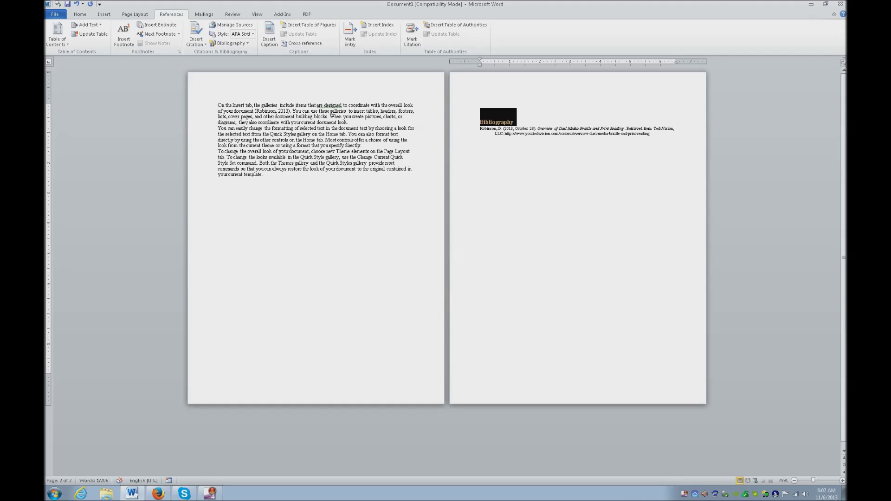
pyautogui.hotkey('shift', 'F10')
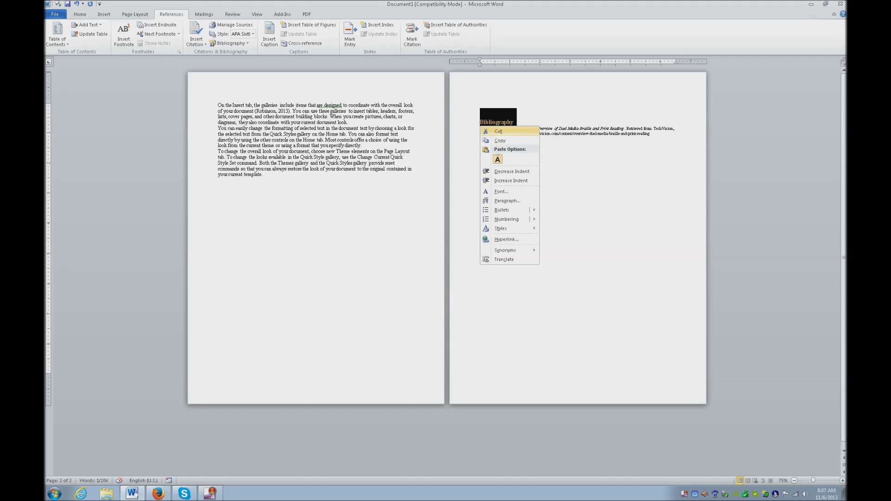
pyautogui.press('f')
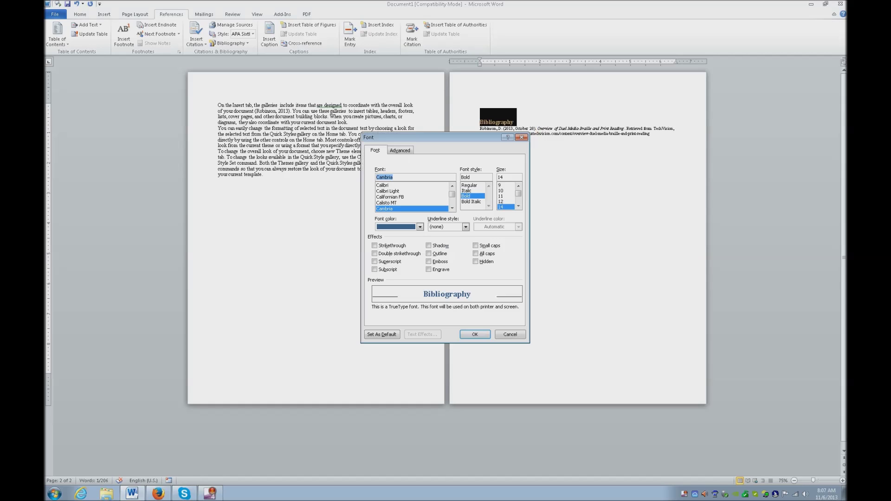
pyautogui.hotkey('alt', 'a')
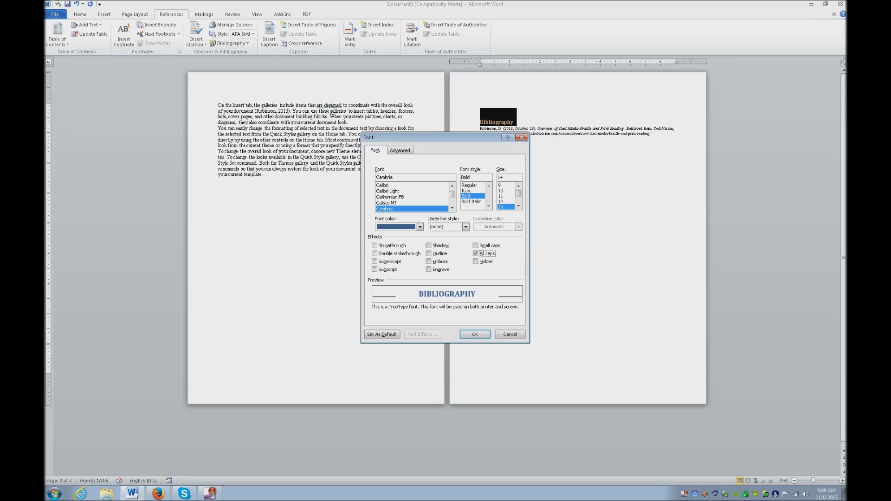
pyautogui.hotkey('alt', 'c')
pyautogui.press('Up')
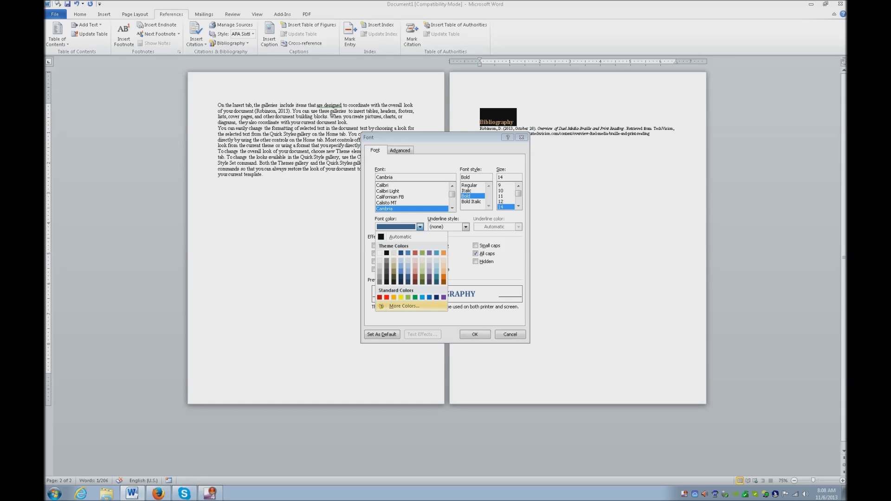
pyautogui.press('Down')
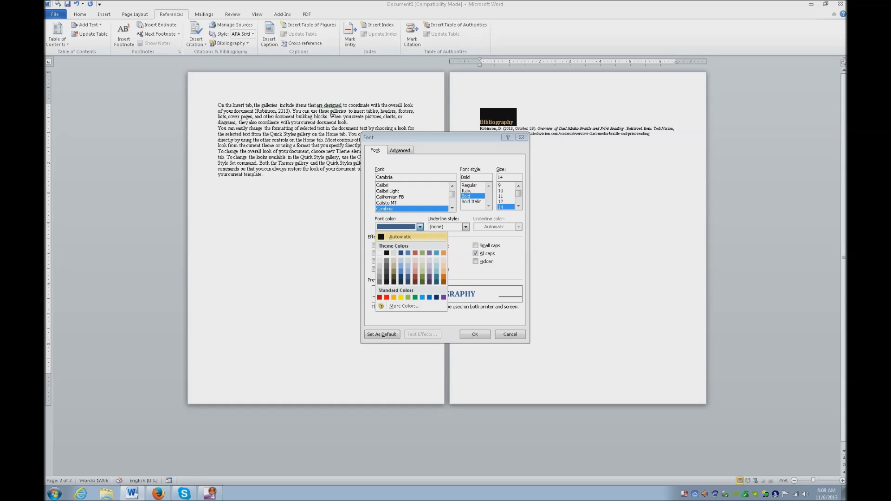
pyautogui.press('Return')
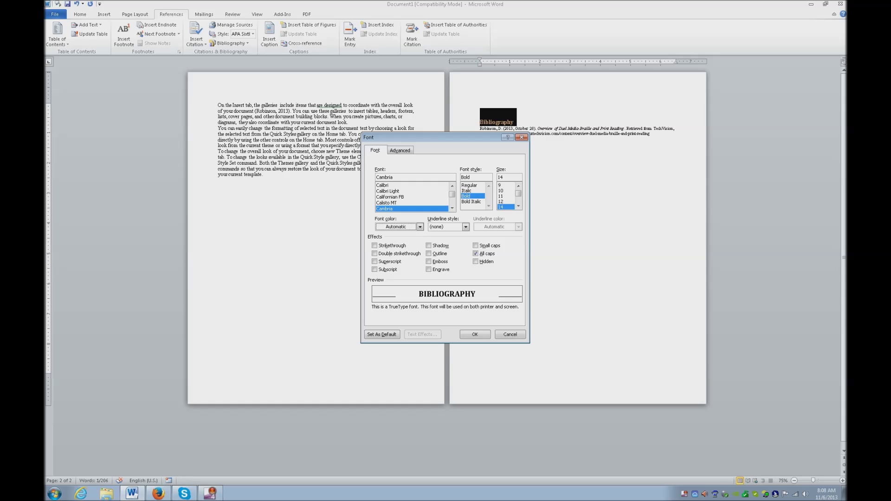
pyautogui.press('Tab')
pyautogui.press('Tab')
pyautogui.press('Return')
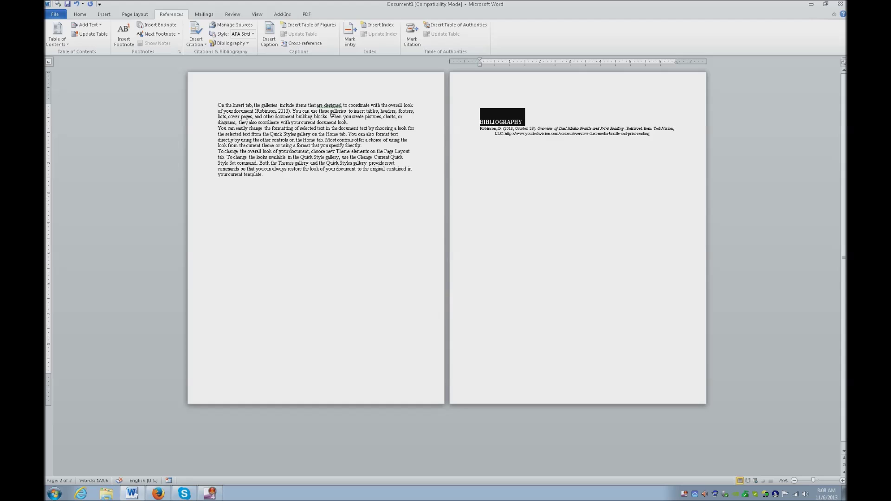
# Step: Center the BIBLIOGRAPHY heading, then select the bibliography entry beneath it
pyautogui.hotkey('ctrl', 'e')
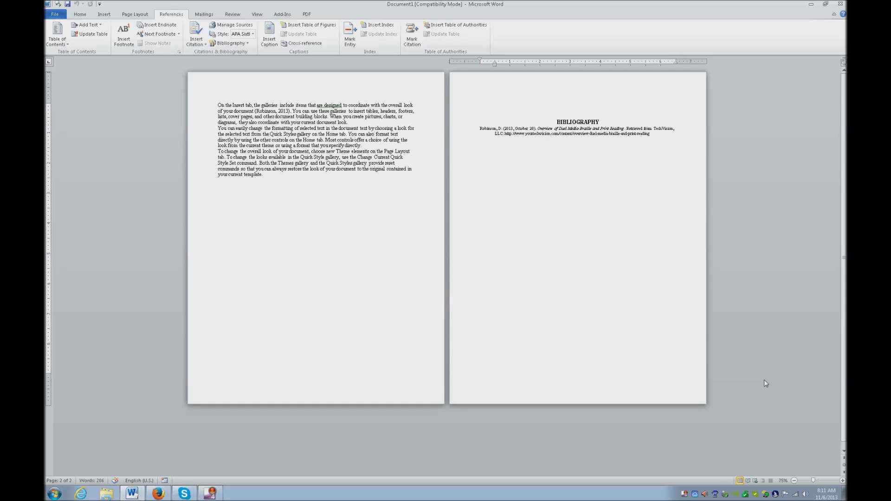
pyautogui.hotkey('shift', 'Down')
pyautogui.hotkey('shift', 'Down')
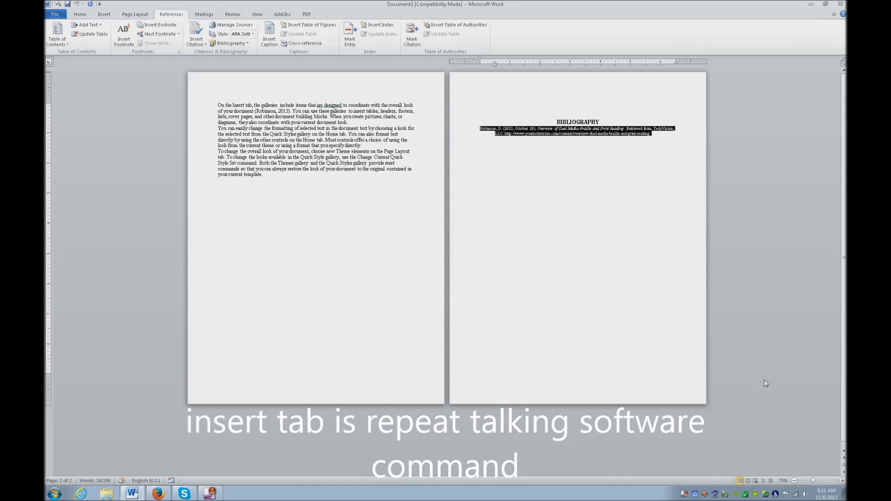
pyautogui.press('Down')
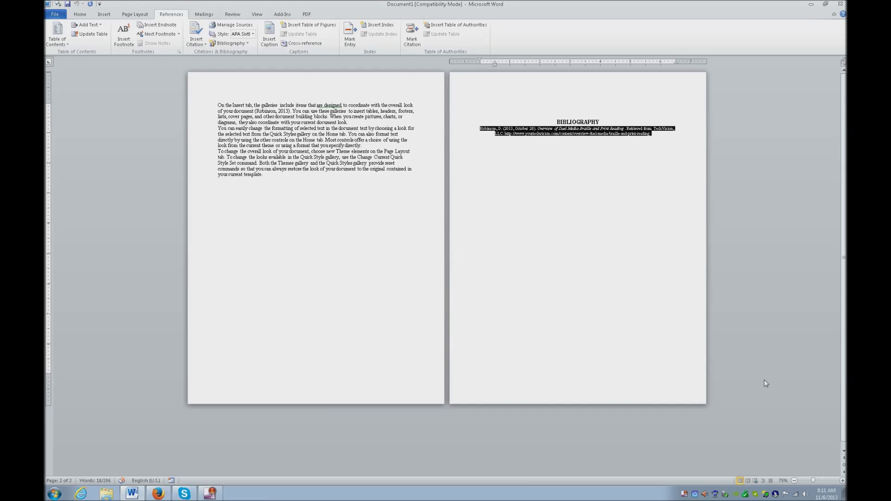
pyautogui.hotkey('shift', 'F10')
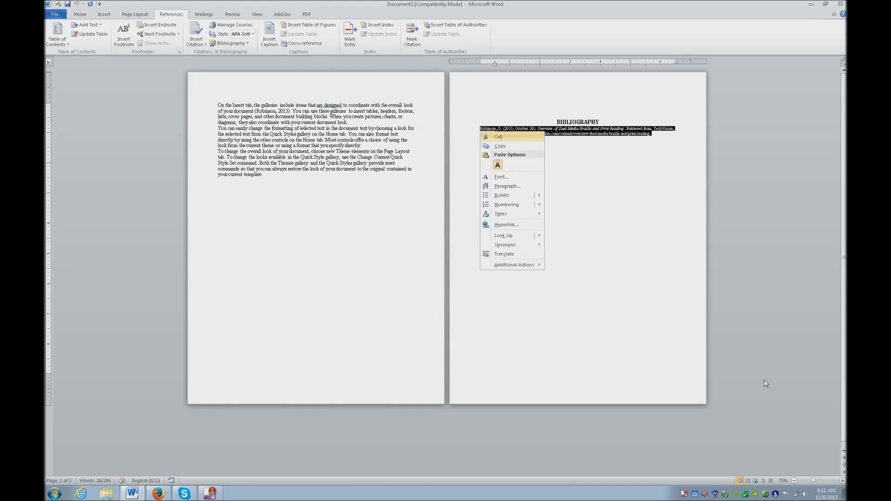
# Step: Give the bibliography entry left alignment, a 0.5" hanging indent and double line spacing
pyautogui.press('p')
pyautogui.hotkey('alt', 'Down')
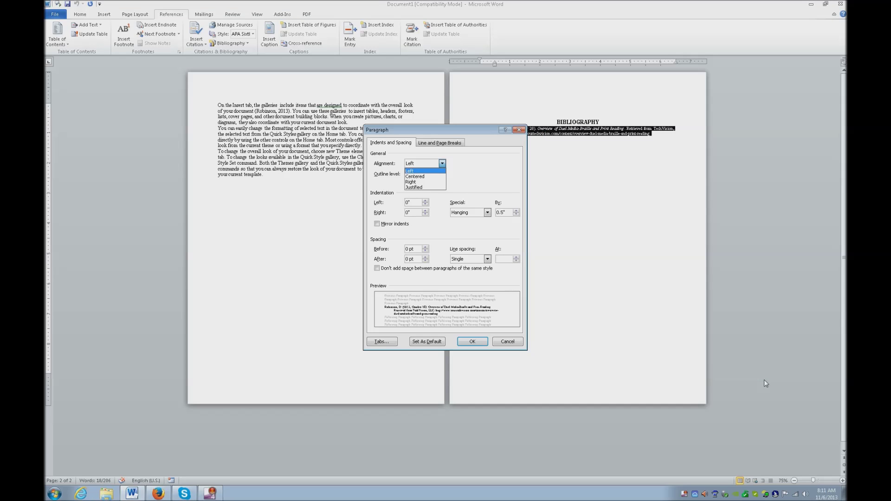
pyautogui.press('Tab')
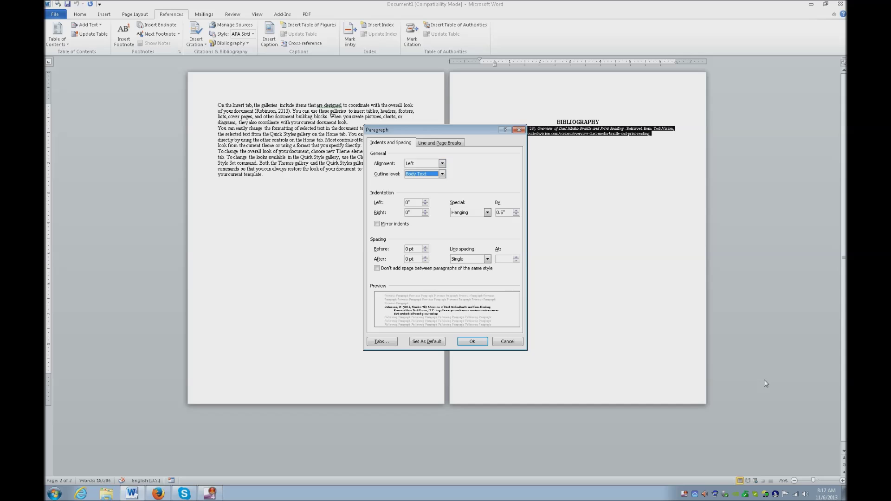
pyautogui.hotkey('alt', 'Down')
pyautogui.press('Tab')
pyautogui.press('Tab')
pyautogui.press('Tab')
pyautogui.hotkey('alt', 'Down')
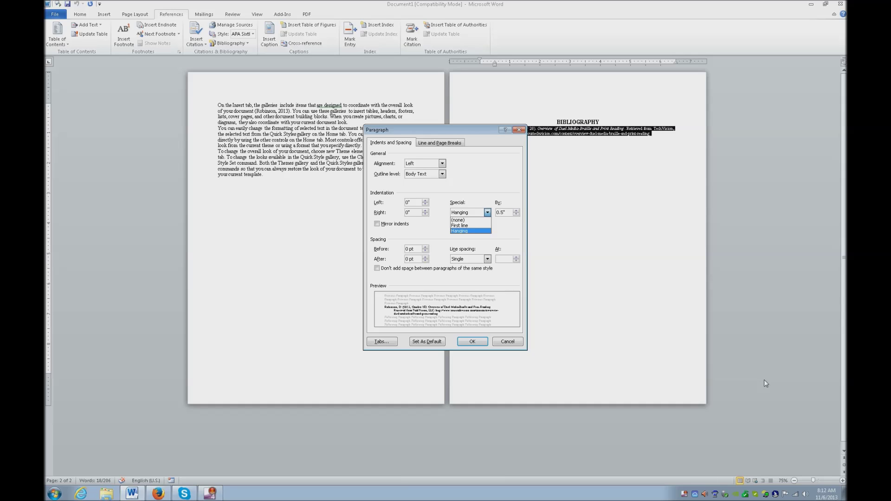
pyautogui.press('Tab')
pyautogui.press('Tab')
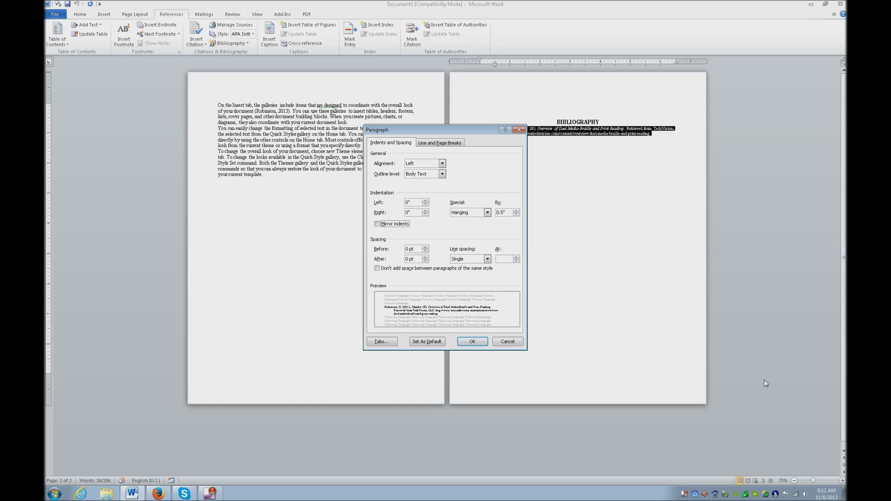
pyautogui.press('Tab')
pyautogui.press('Tab')
pyautogui.press('Tab')
pyautogui.hotkey('alt', 'Down')
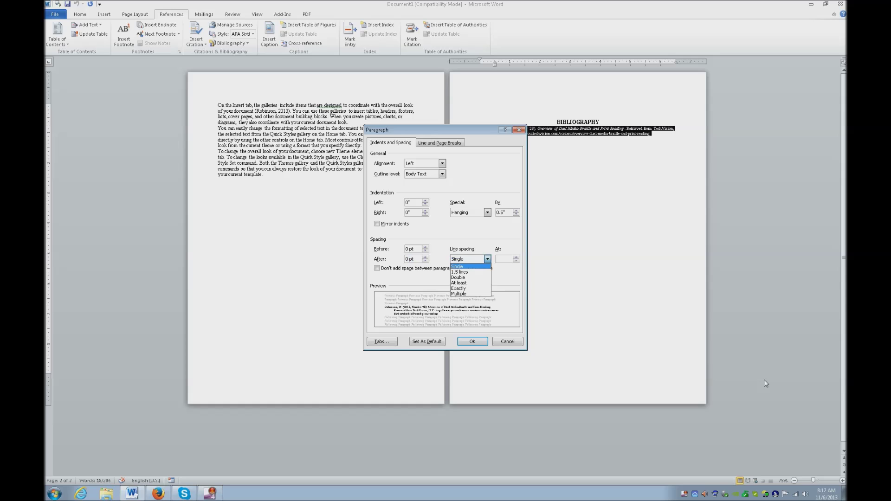
pyautogui.press('Down')
pyautogui.press('Down')
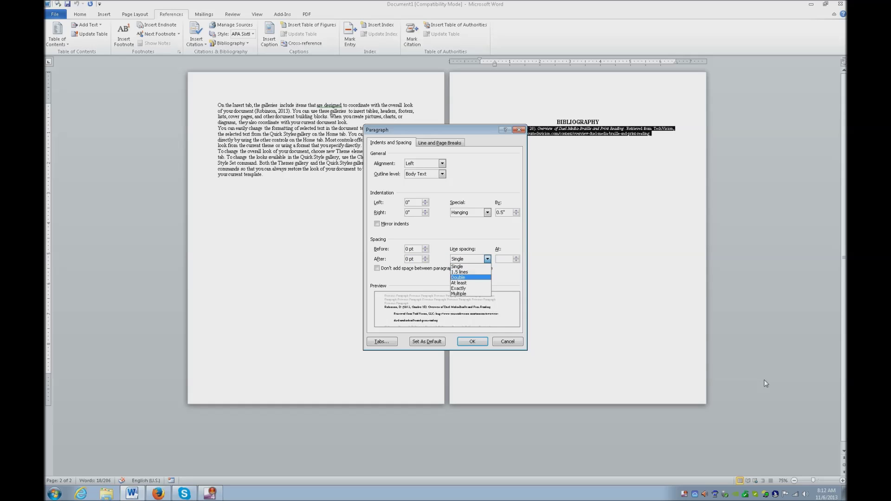
pyautogui.press('Return')
pyautogui.press('Return')
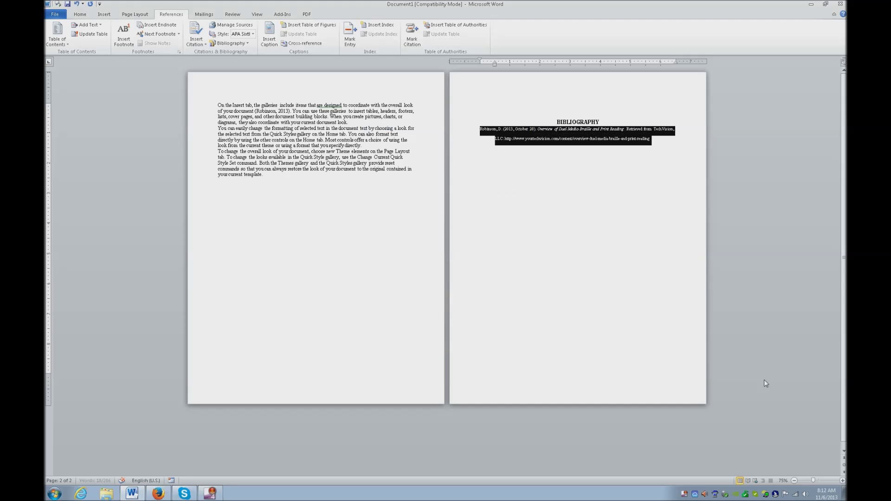